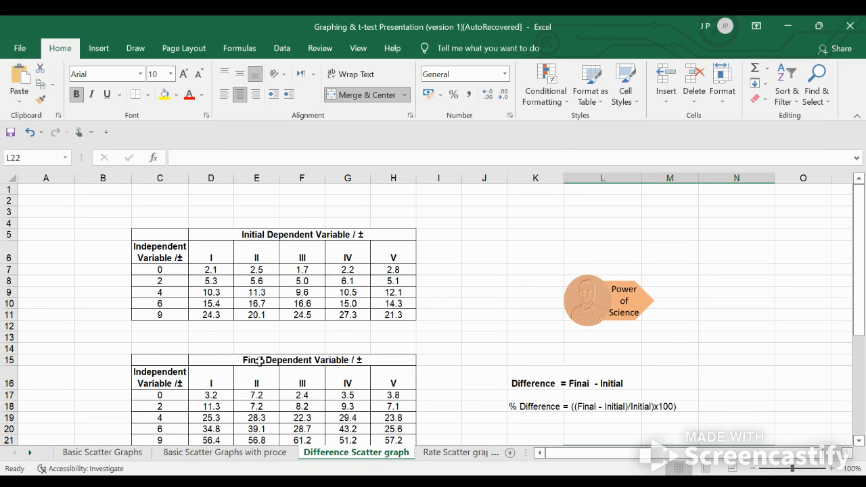
# Examine the initial, final and difference tables of the dependent variable, along with the written formula for Difference
pyautogui.scroll(-2, 259, 361)
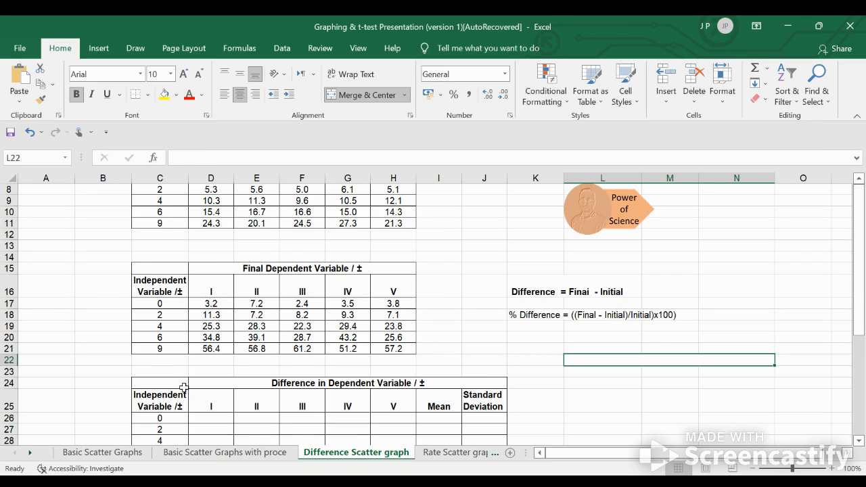
pyautogui.scroll(1, 183, 388)
pyautogui.scroll(-3, 184, 388)
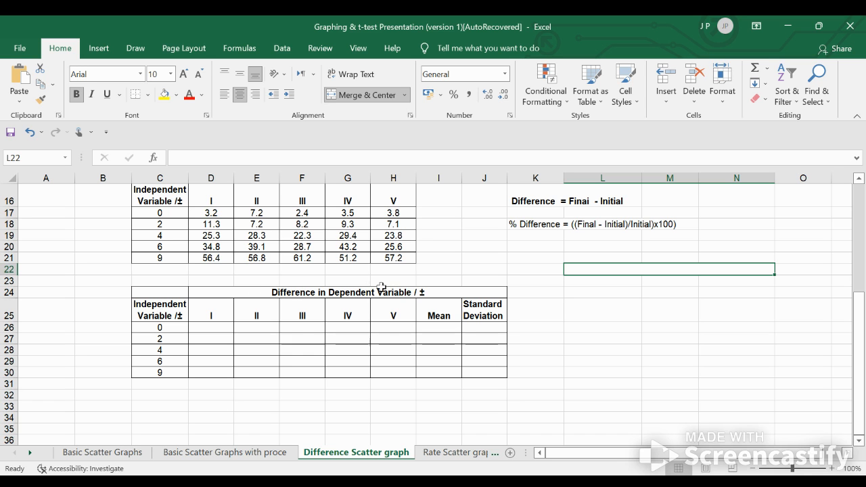
pyautogui.scroll(5, 315, 265)
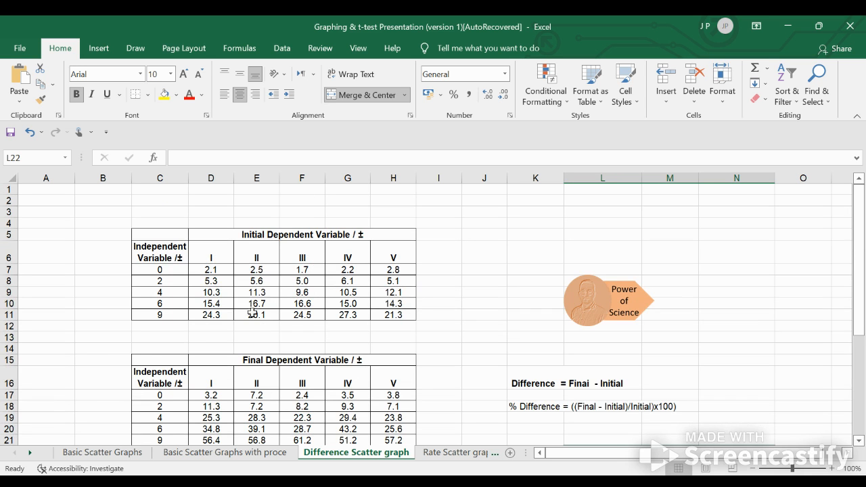
pyautogui.scroll(-3, 256, 361)
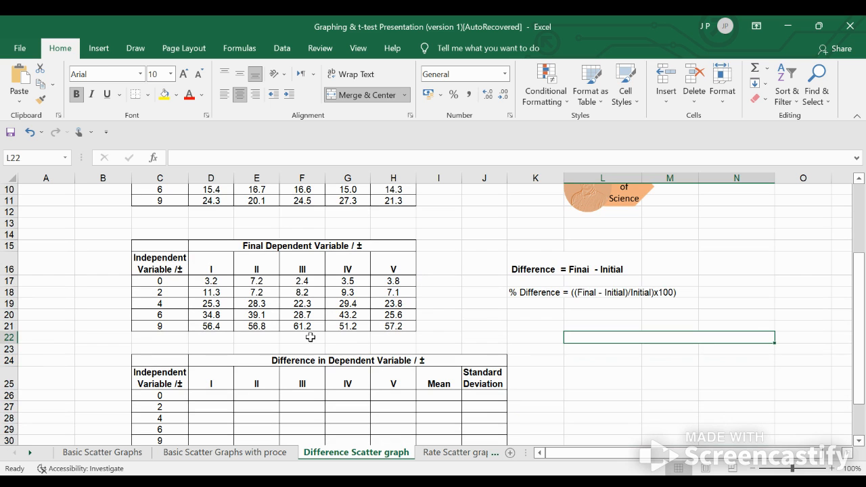
pyautogui.click(531, 268)
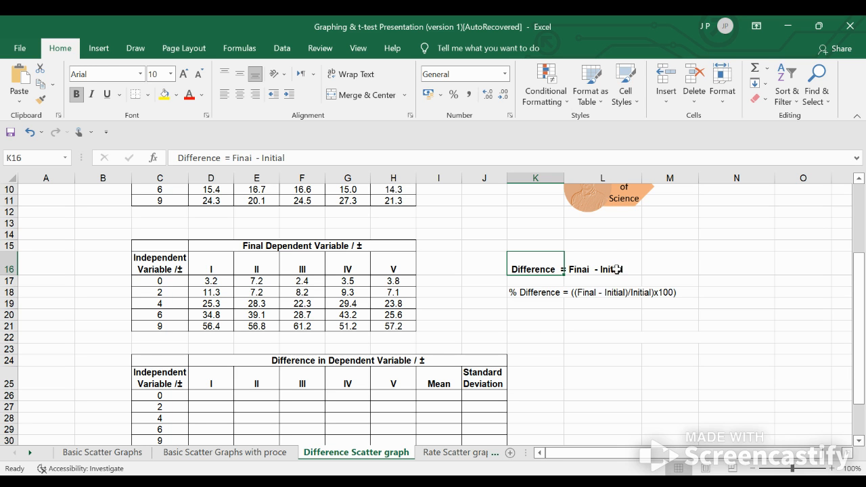
# Calculate final minus initial in D26 with =D17-D7 and fill the formula across all trials and rows to H30
pyautogui.click(209, 396)
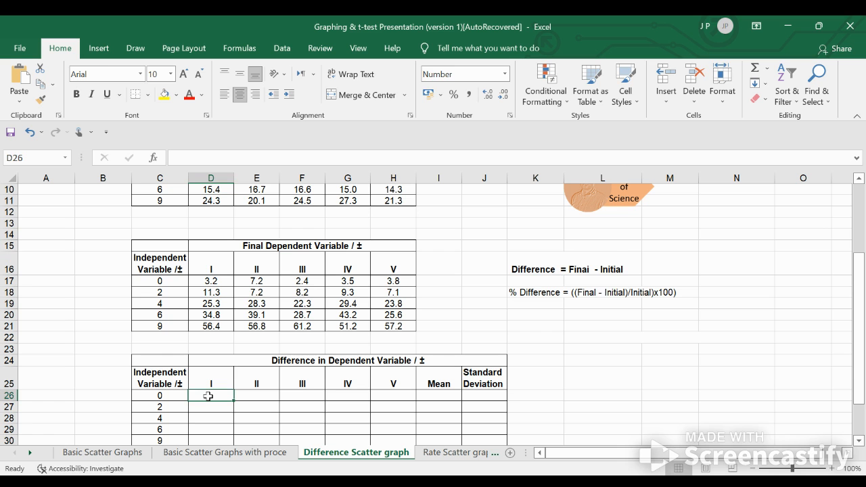
pyautogui.write('=')
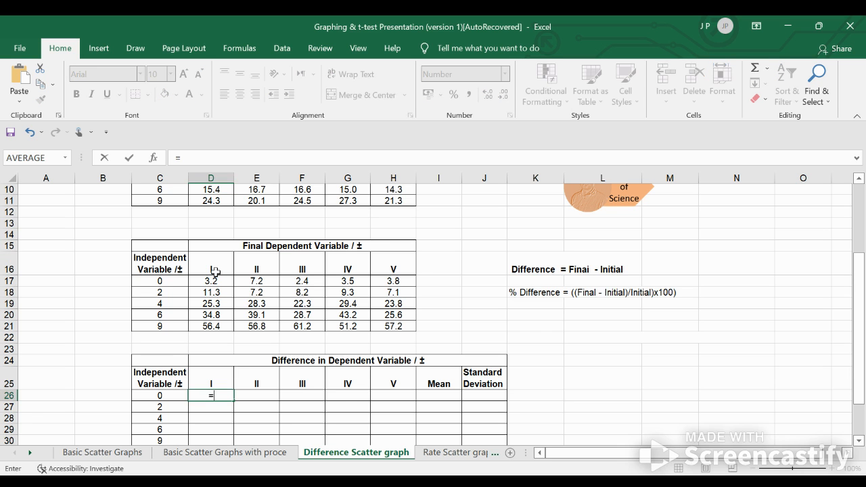
pyautogui.click(214, 281)
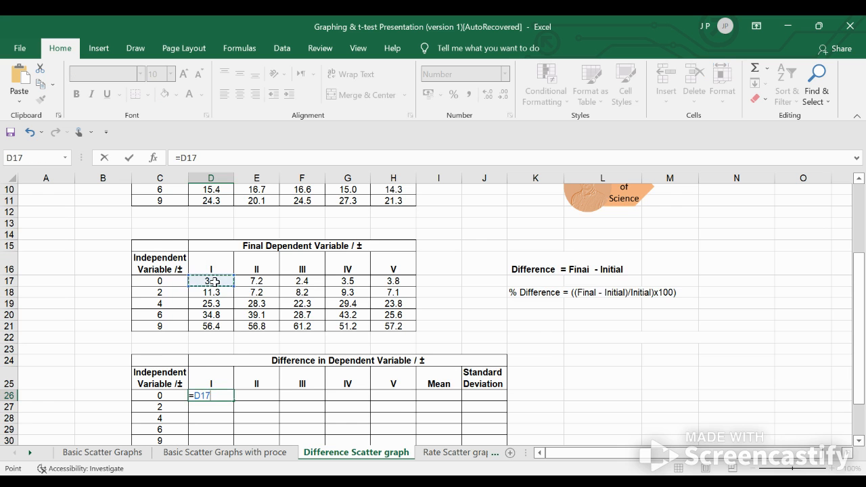
pyautogui.scroll(2, 214, 282)
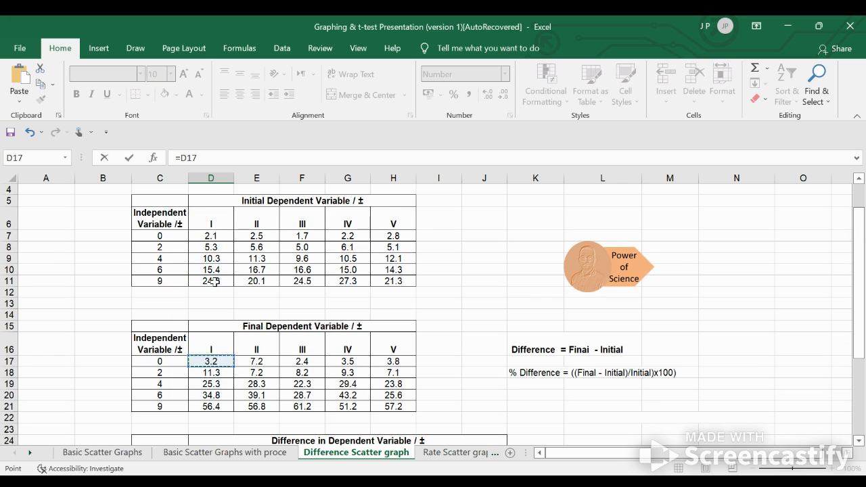
pyautogui.write('-')
pyautogui.click(213, 238)
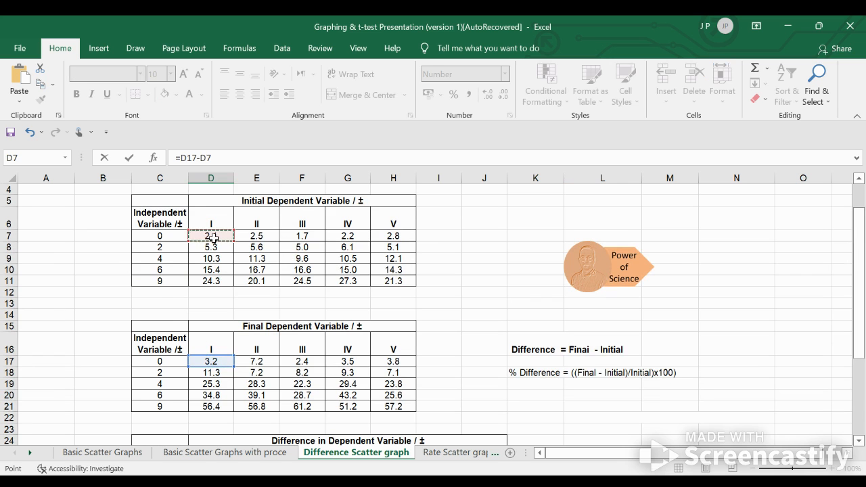
pyautogui.scroll(-5, 213, 237)
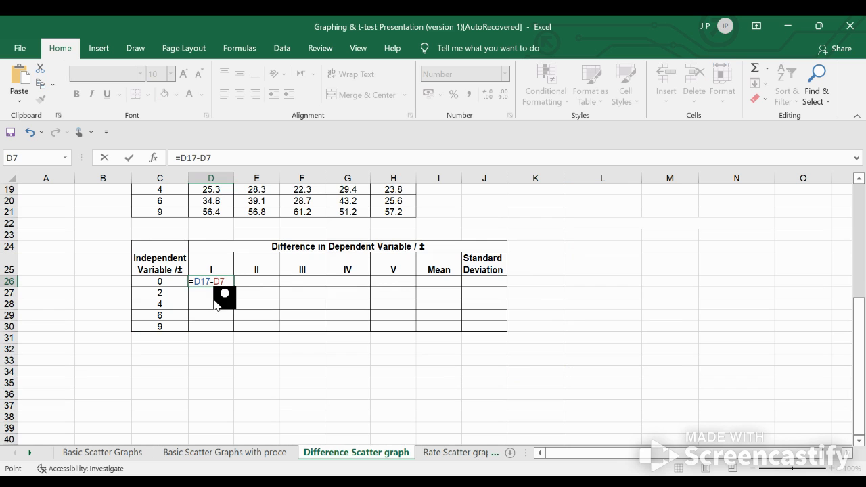
pyautogui.press('Return')
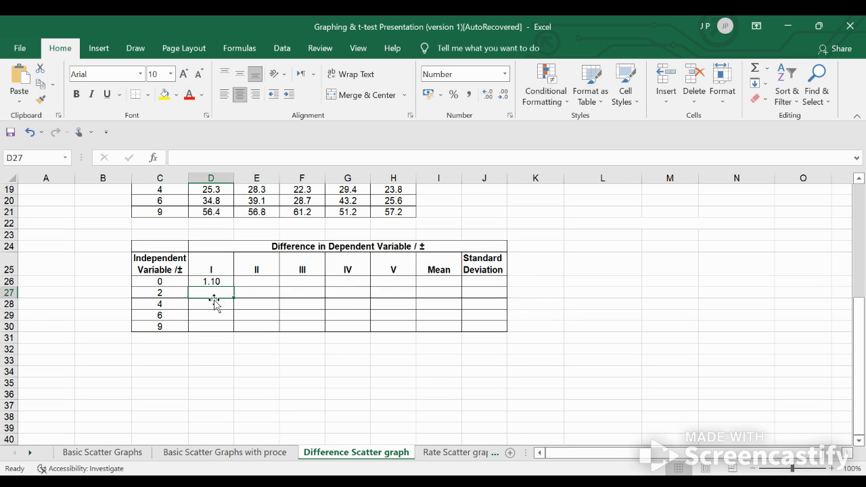
pyautogui.click(227, 280)
pyautogui.moveTo(234, 287); pyautogui.dragTo(404, 325)
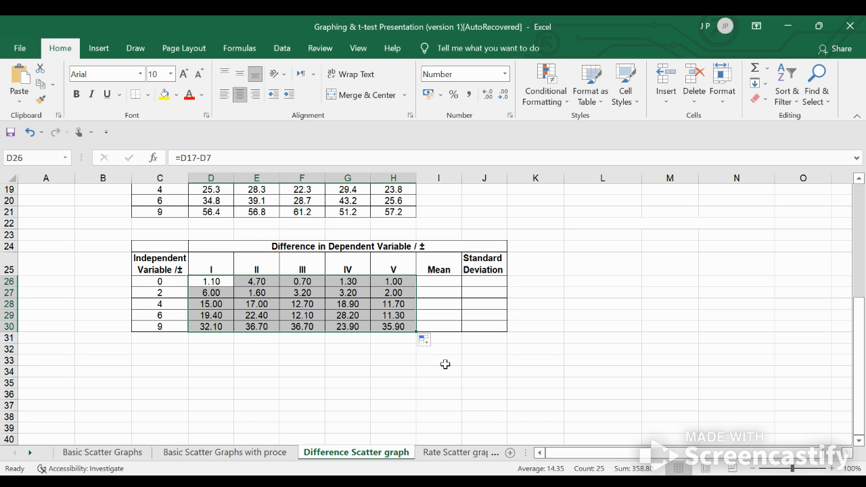
# Calculate the mean in I26 with =AVERAGE(D26:H26) and fill the formula down to I30
pyautogui.click(440, 283)
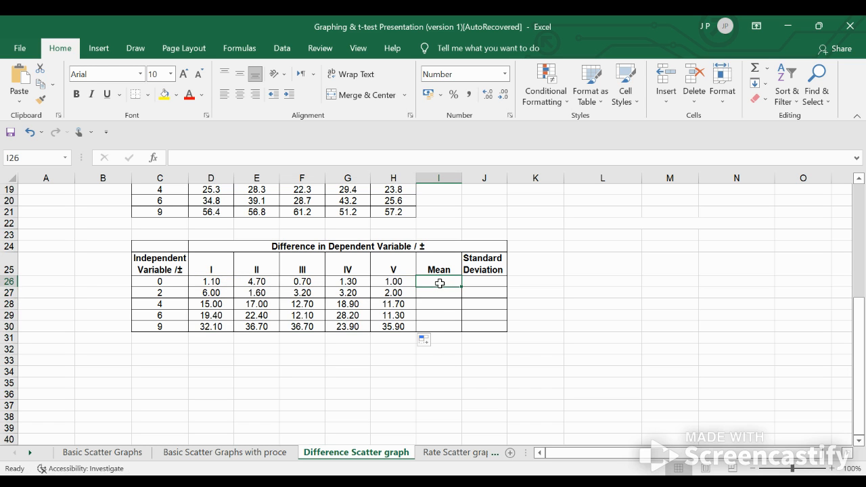
pyautogui.click(242, 50)
pyautogui.click(22, 85)
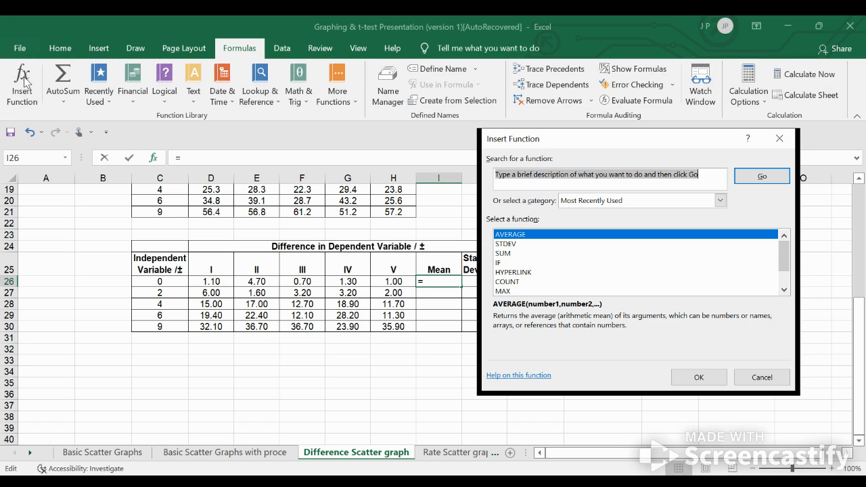
pyautogui.click(512, 235)
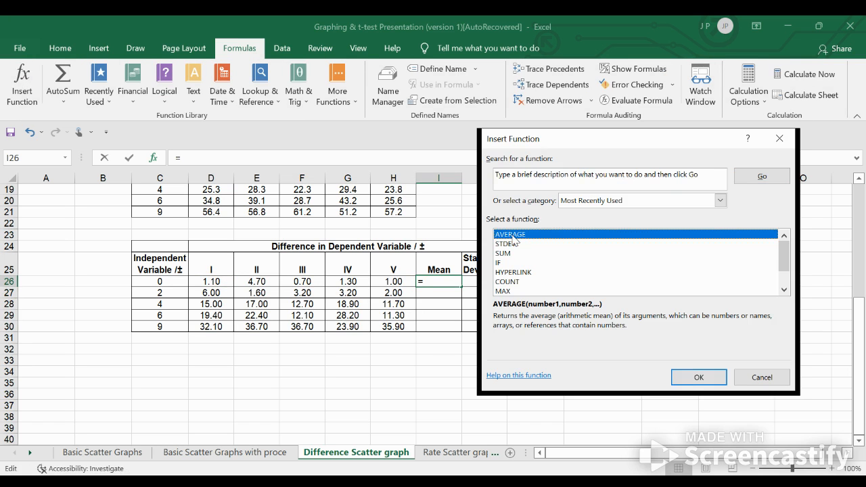
pyautogui.doubleClick(512, 236)
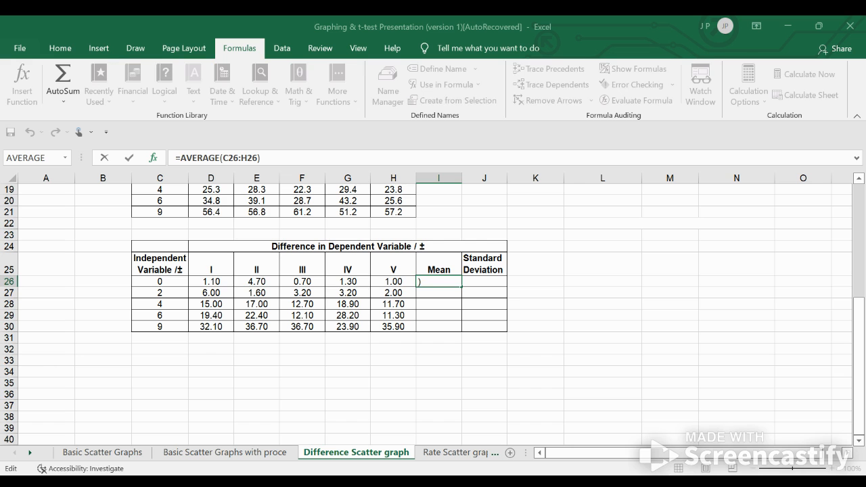
pyautogui.click(205, 283)
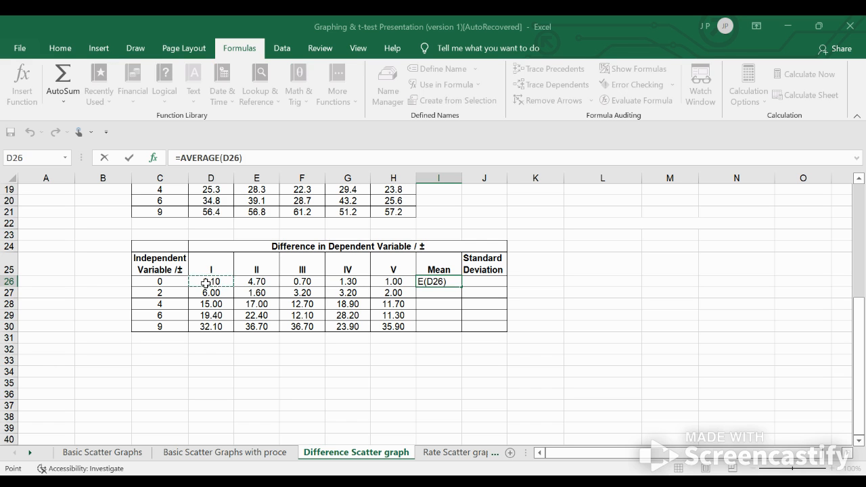
pyautogui.moveTo(205, 283); pyautogui.dragTo(390, 284)
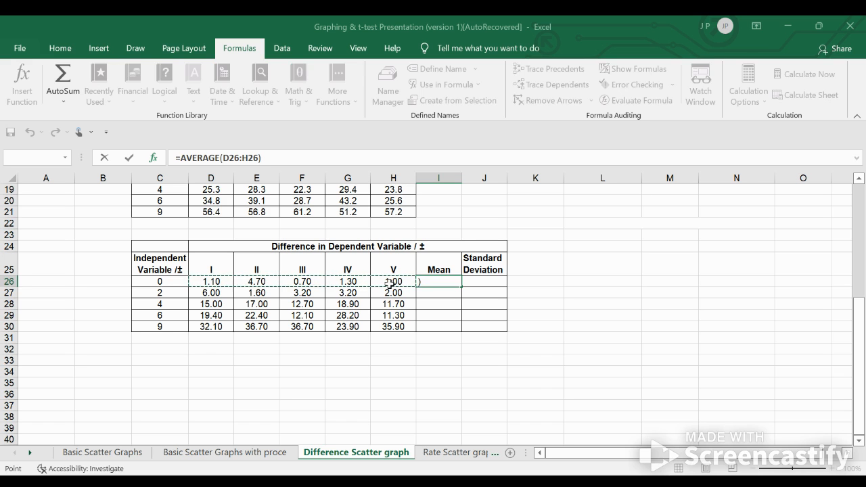
pyautogui.press('Return')
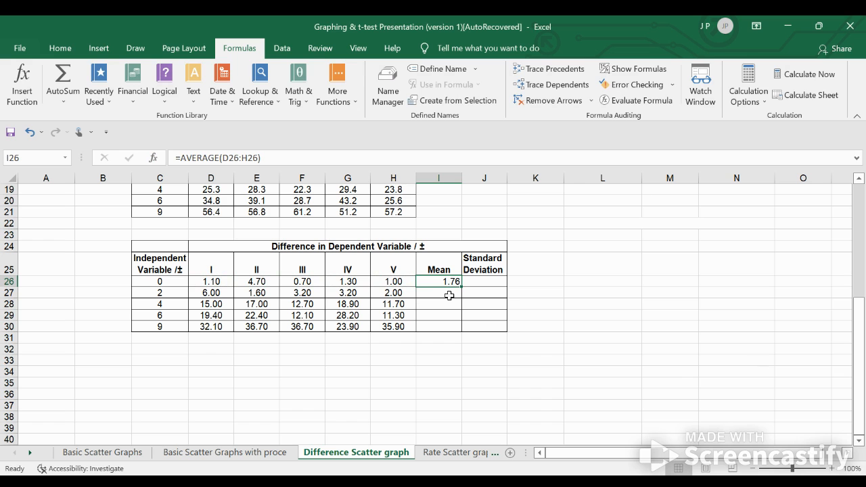
pyautogui.moveTo(461, 286); pyautogui.dragTo(458, 327)
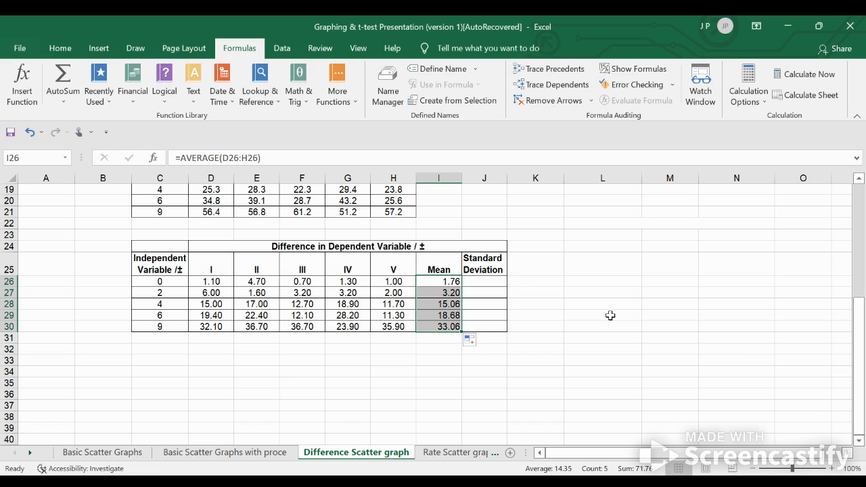
# Calculate the standard deviation in J26 with =STDEV(D26:H26) and fill the formula down to J30
pyautogui.click(477, 279)
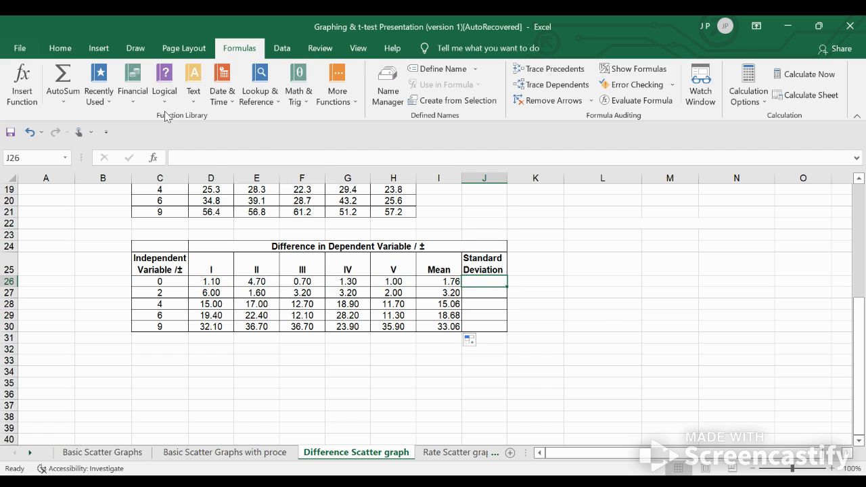
pyautogui.click(101, 50)
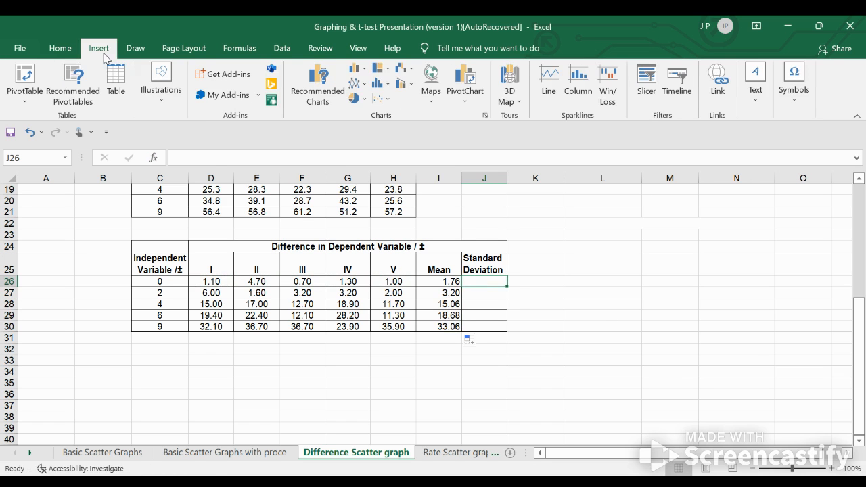
pyautogui.click(240, 50)
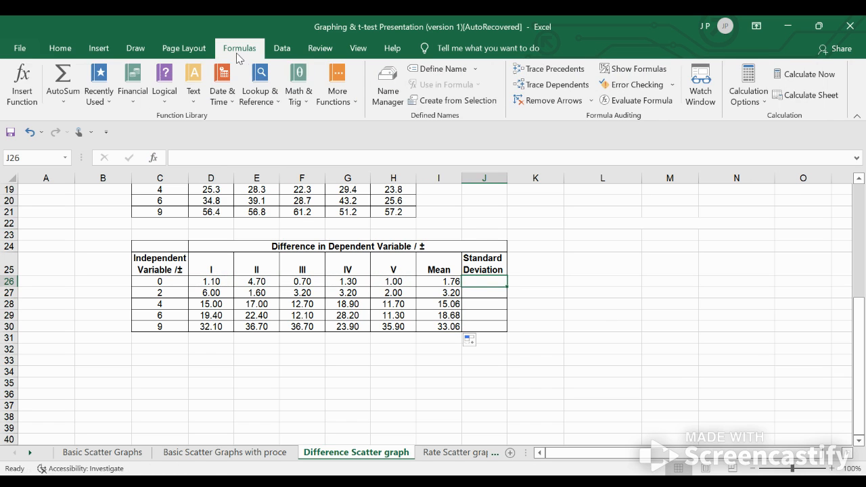
pyautogui.click(21, 86)
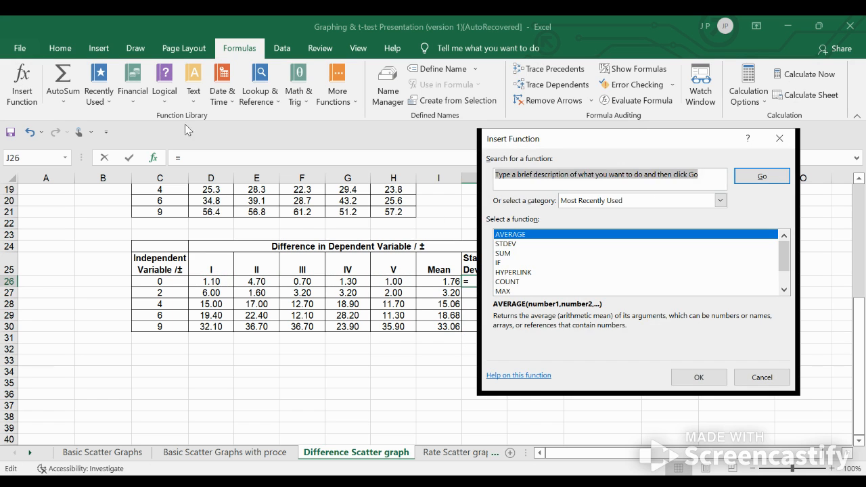
pyautogui.click(517, 246)
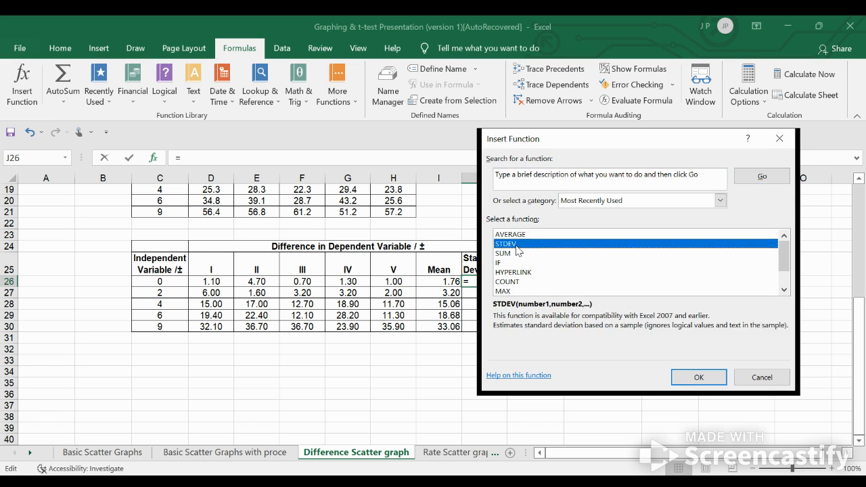
pyautogui.doubleClick(518, 251)
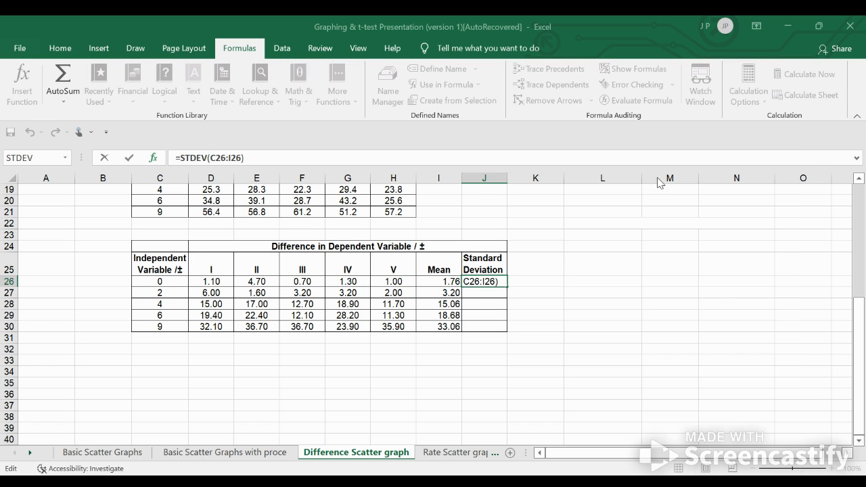
pyautogui.moveTo(200, 283); pyautogui.dragTo(397, 283)
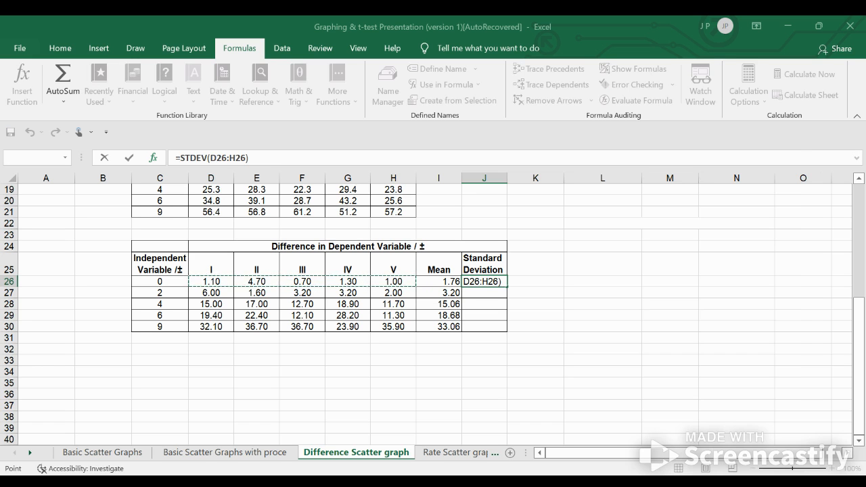
pyautogui.hotkey('ctrl', 'Return')
pyautogui.moveTo(506, 287); pyautogui.dragTo(511, 331)
pyautogui.click(551, 304)
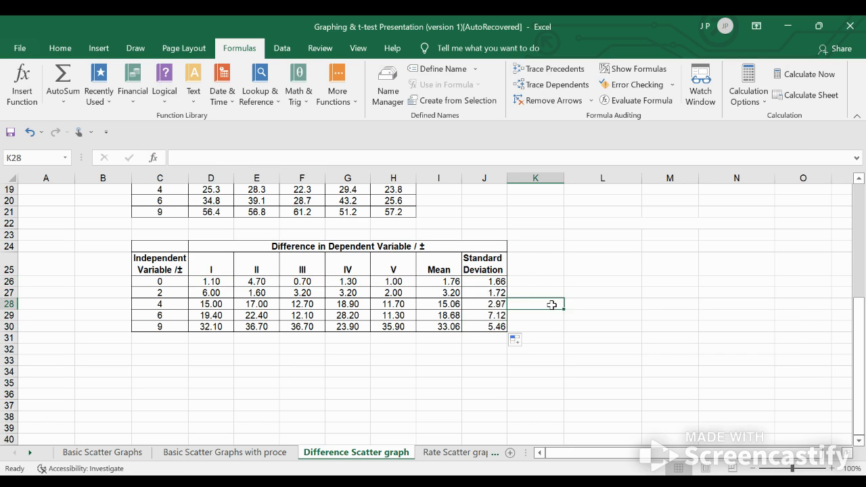
# Reduce the difference, mean and standard deviation values in D26:J30 to one decimal place
pyautogui.scroll(2, 616, 284)
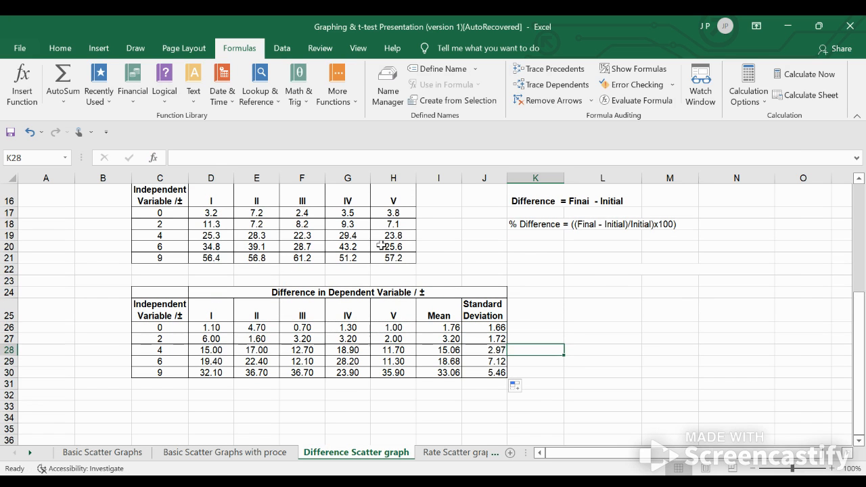
pyautogui.click(211, 329)
pyautogui.keyDown('shift'); pyautogui.click(487, 373); pyautogui.keyUp('shift')
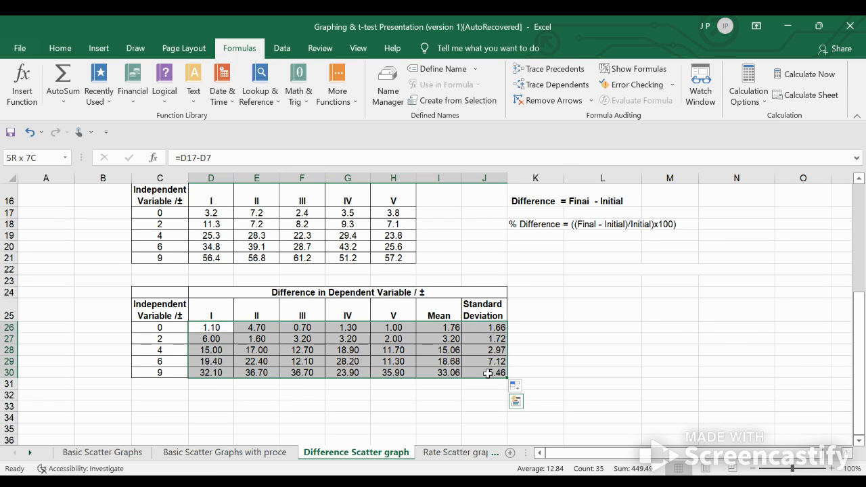
pyautogui.click(59, 48)
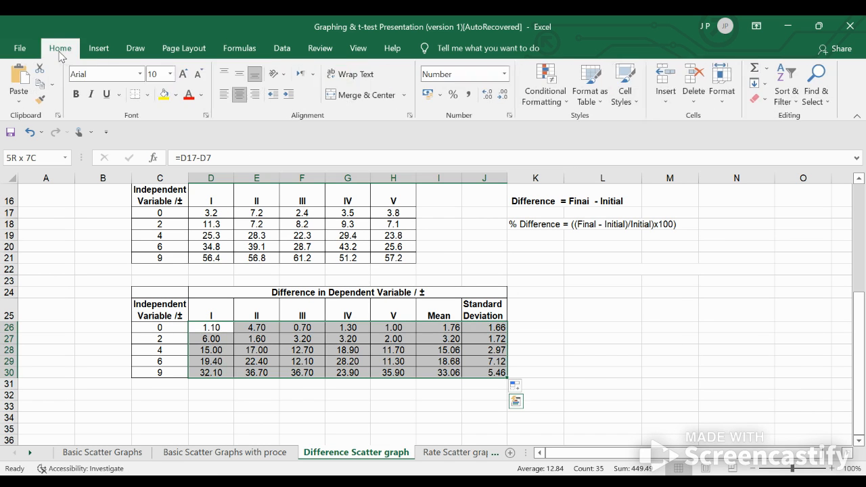
pyautogui.click(503, 96)
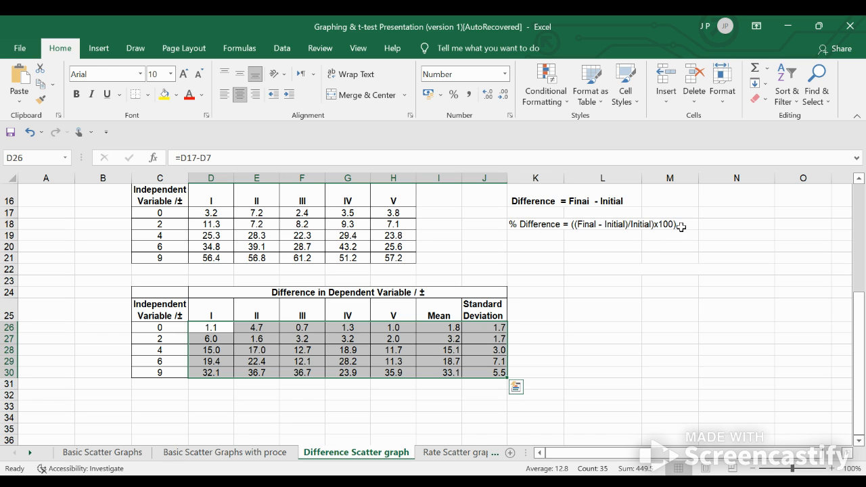
# Replace the formula in D26 with final minus initial divided by initial, =(D17-D7)/D7
pyautogui.click(212, 328)
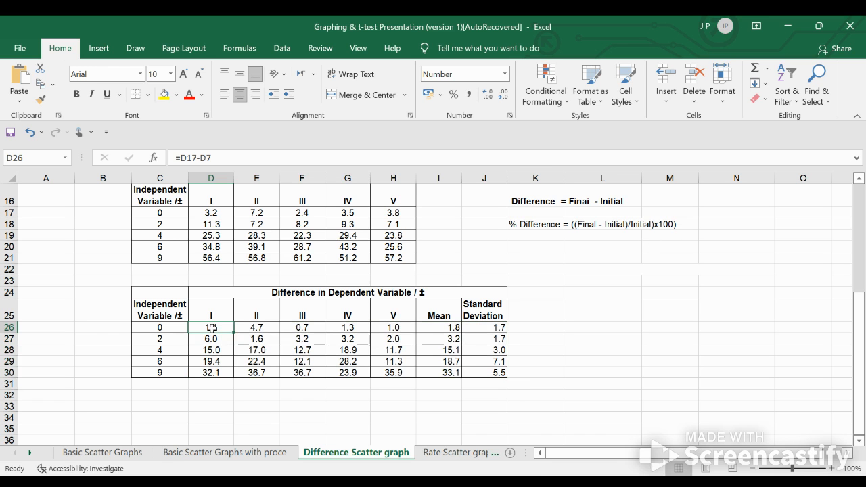
pyautogui.write('=')
pyautogui.scroll(4, 283, 303)
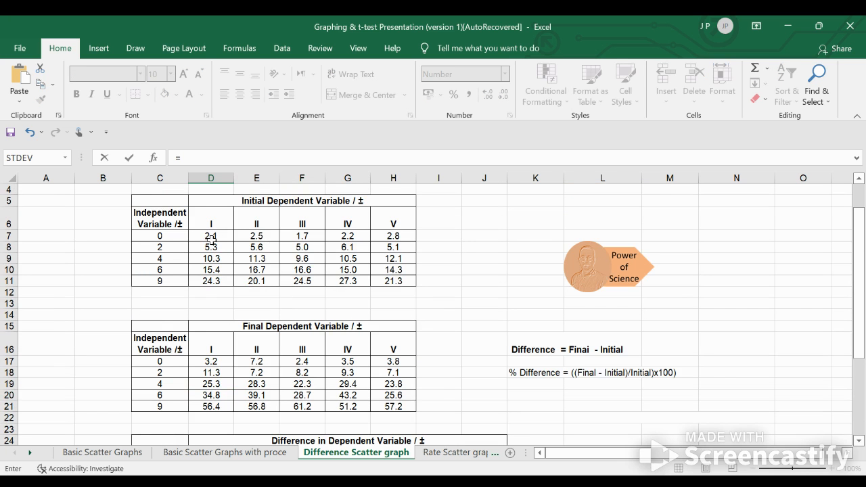
pyautogui.click(210, 361)
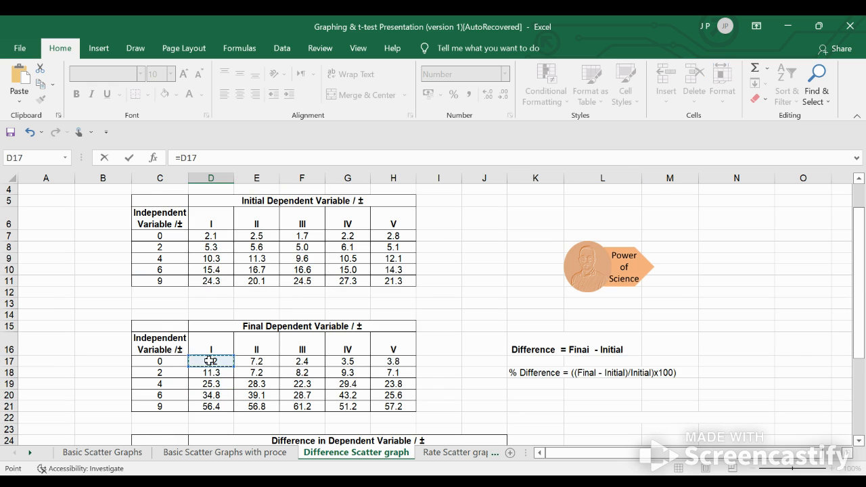
pyautogui.write('-')
pyautogui.click(210, 238)
pyautogui.click(182, 160)
pyautogui.write('(')
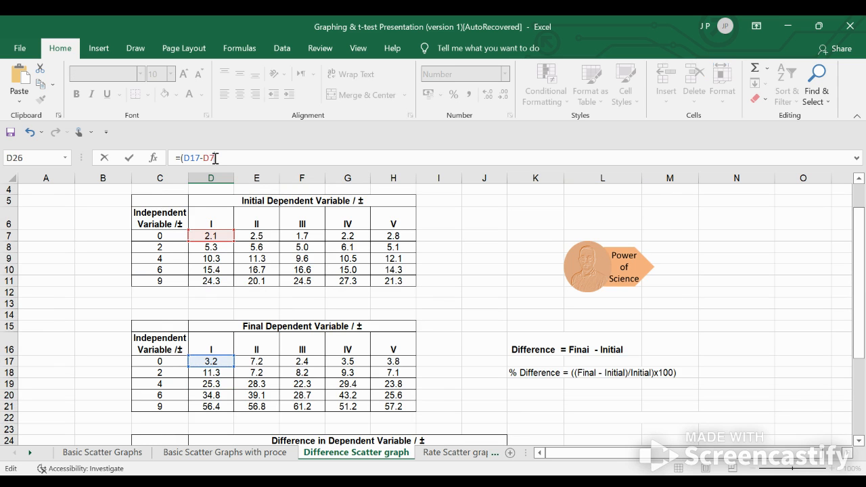
pyautogui.write(')/')
pyautogui.click(207, 236)
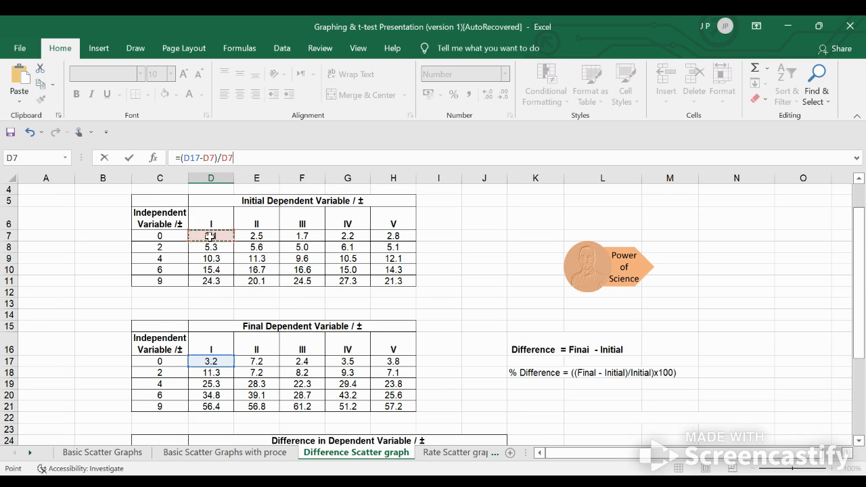
# Enclose the D26 quotient in outer parentheses and multiply it by 100, completing the formula =((D17-D7)/D7)*100
pyautogui.click(180, 157)
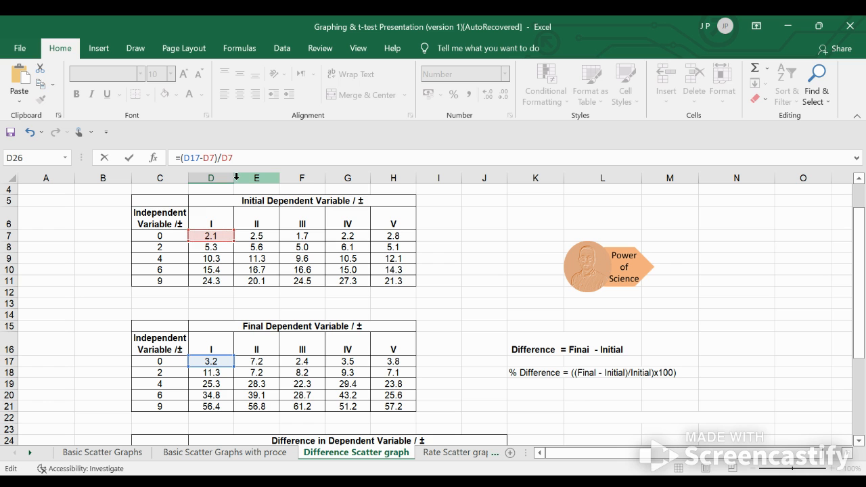
pyautogui.write('(')
pyautogui.write(')')
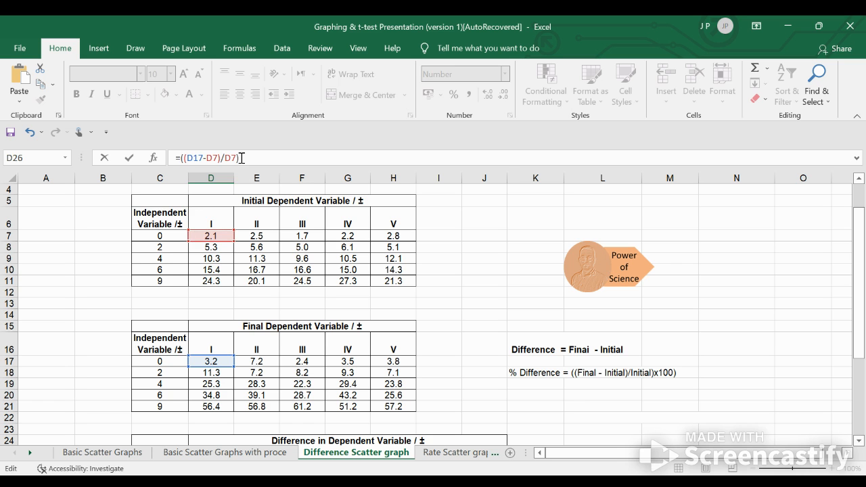
pyautogui.write('*100')
pyautogui.press('Return')
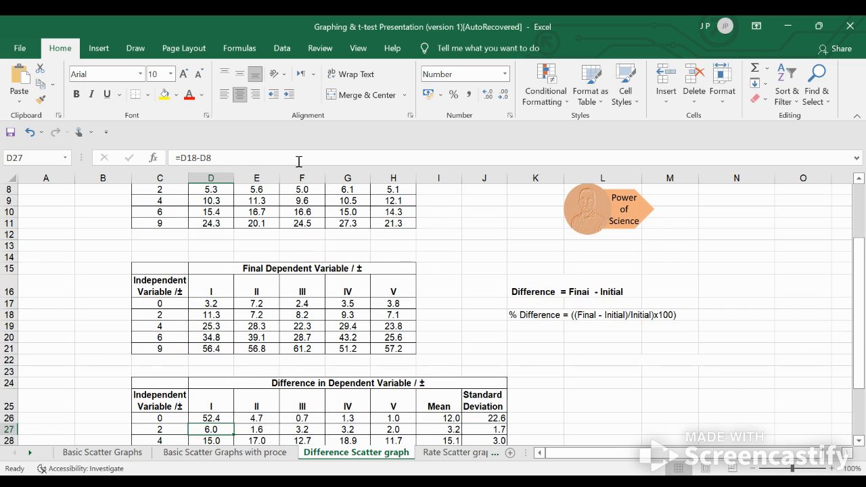
# Fill the percent difference formula from D26 down to row 30 and across all trials to H30
pyautogui.click(220, 419)
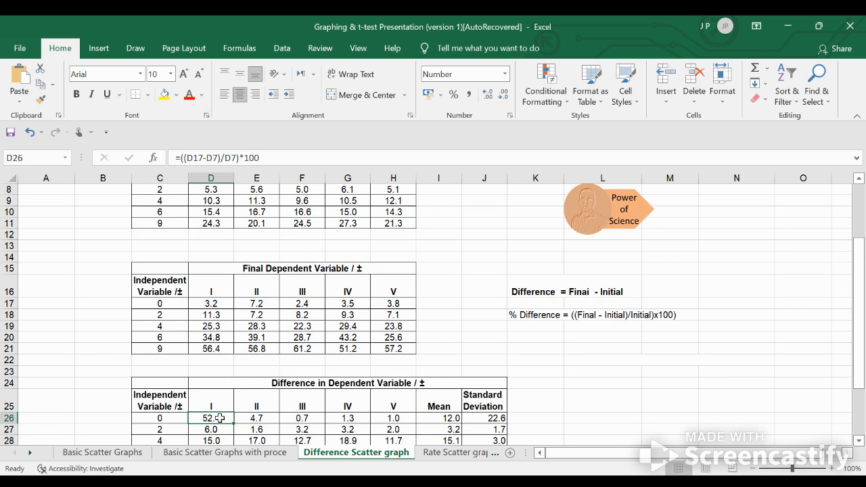
pyautogui.scroll(-3, 626, 379)
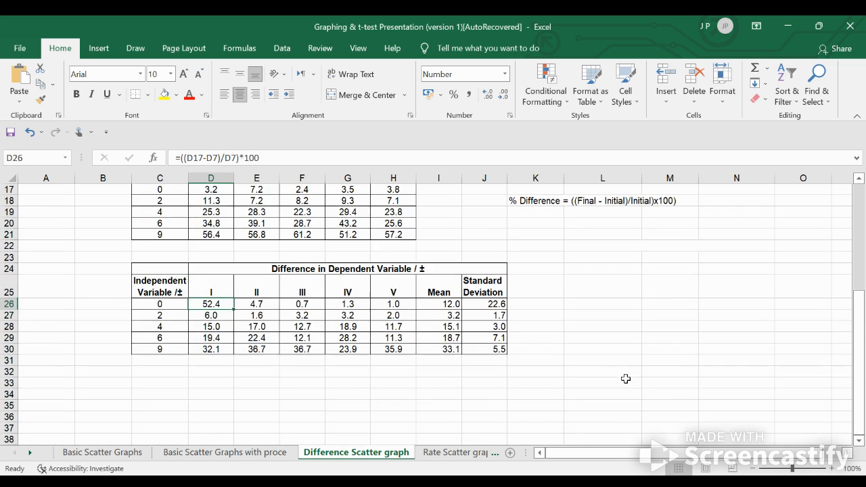
pyautogui.moveTo(234, 310); pyautogui.dragTo(233, 349)
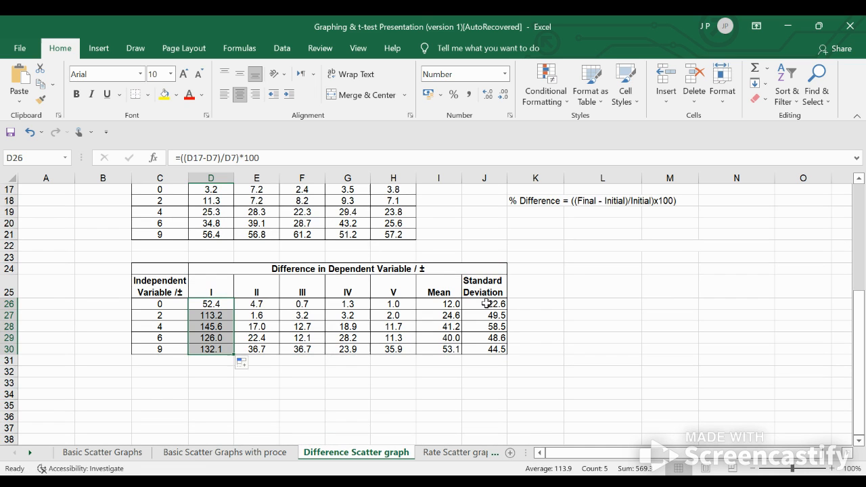
pyautogui.moveTo(234, 354); pyautogui.dragTo(402, 357)
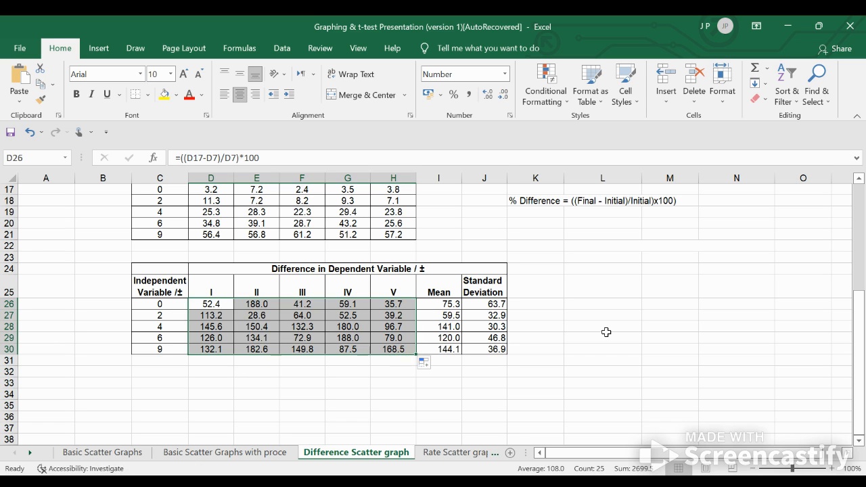
pyautogui.click(137, 285)
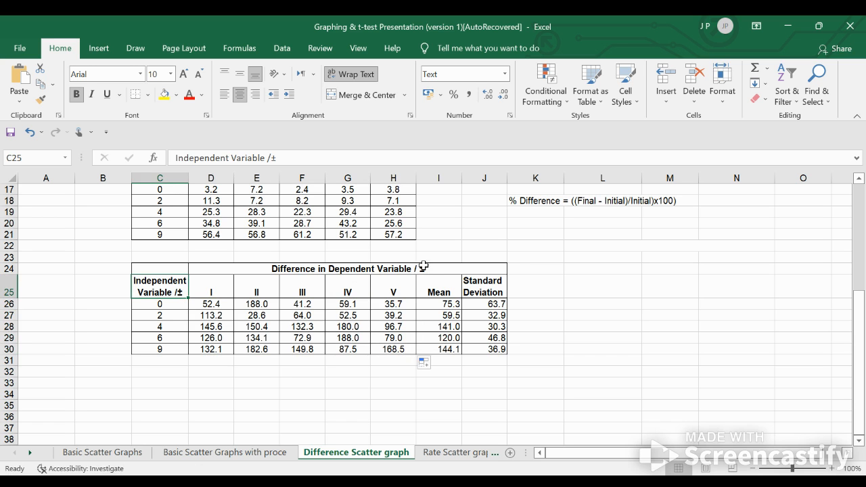
pyautogui.click(299, 270)
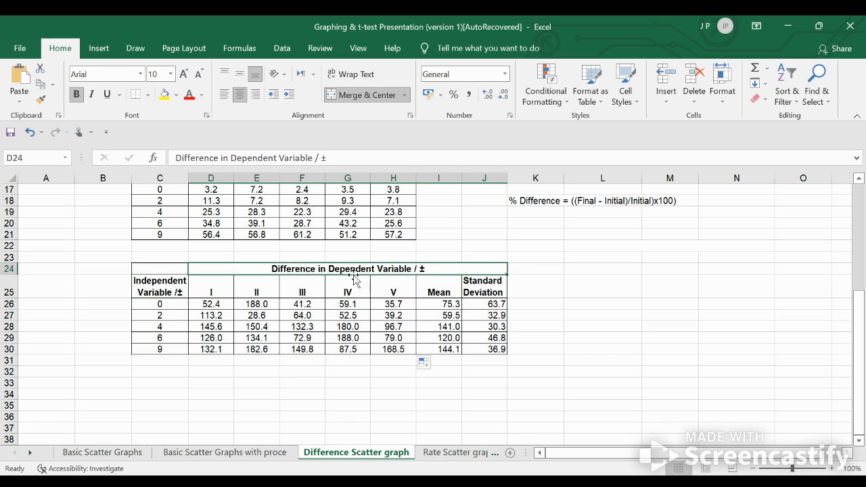